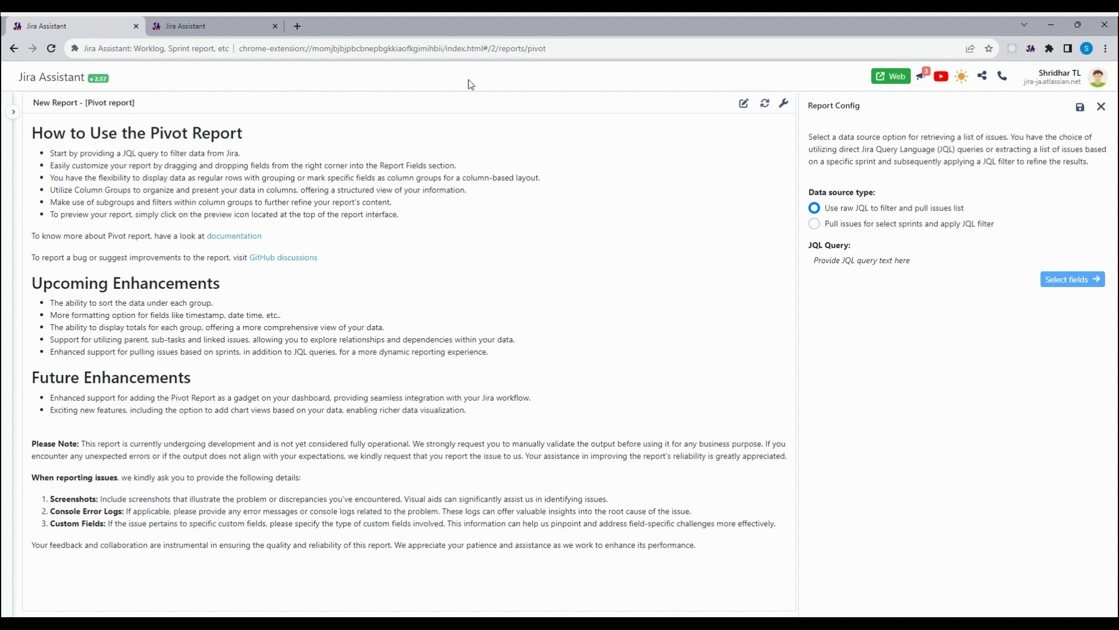
Step: Set the JQL query to the chosen worklog authors with worklogDate >= '2022-11-30' and < '2023-01-01', and proceed to field selection
click(267, 19)
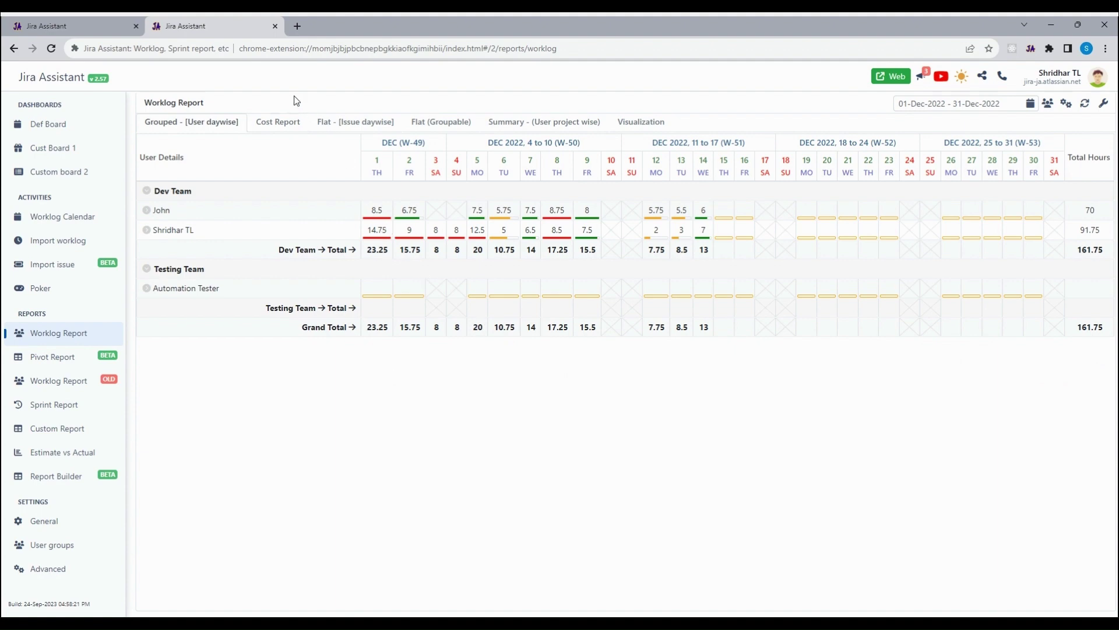
click(124, 25)
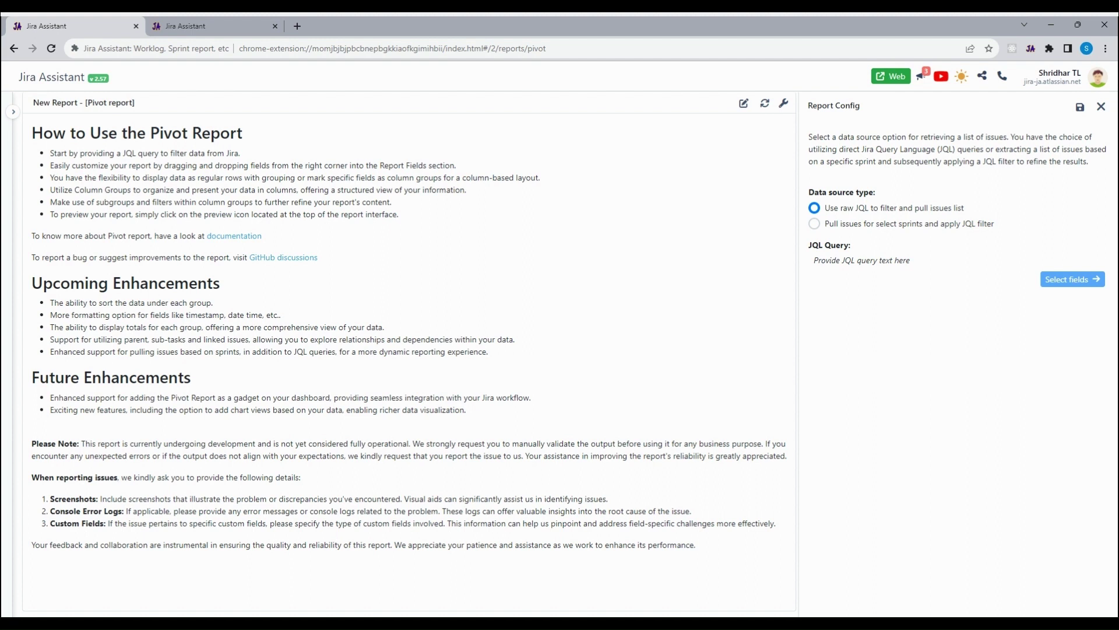
click(862, 260)
key(ctrl+v)
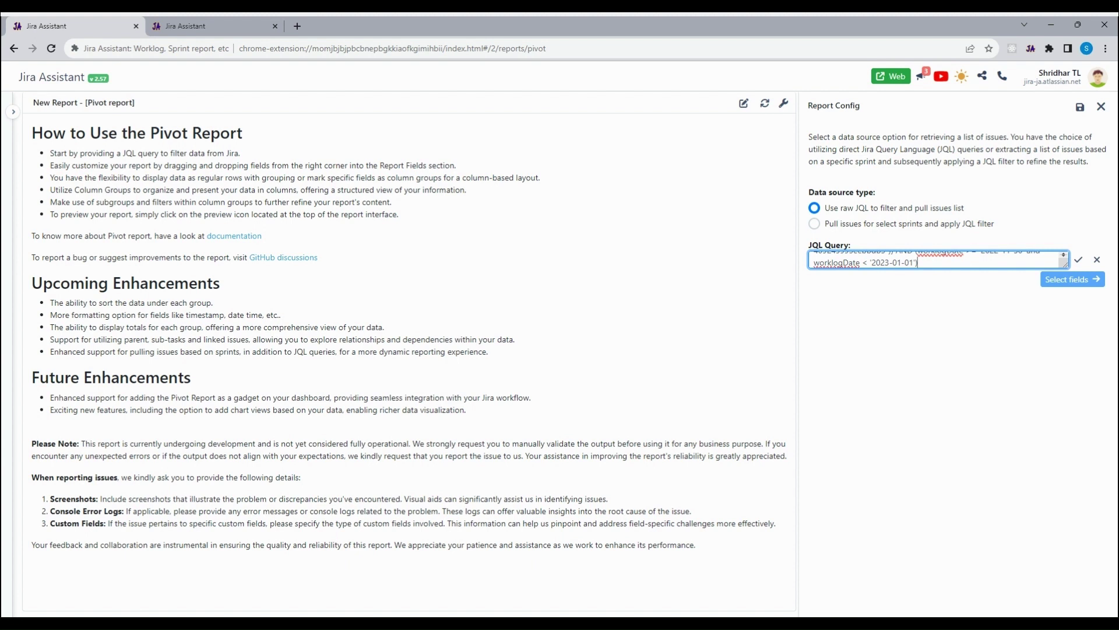
drag(1066, 266, 1065, 318)
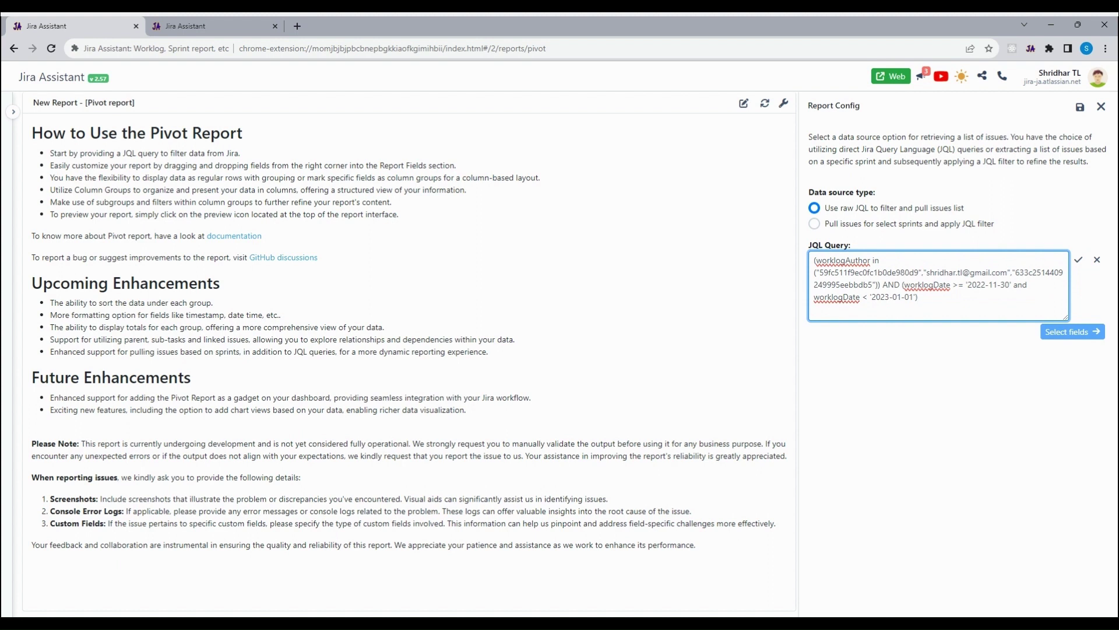
click(1079, 260)
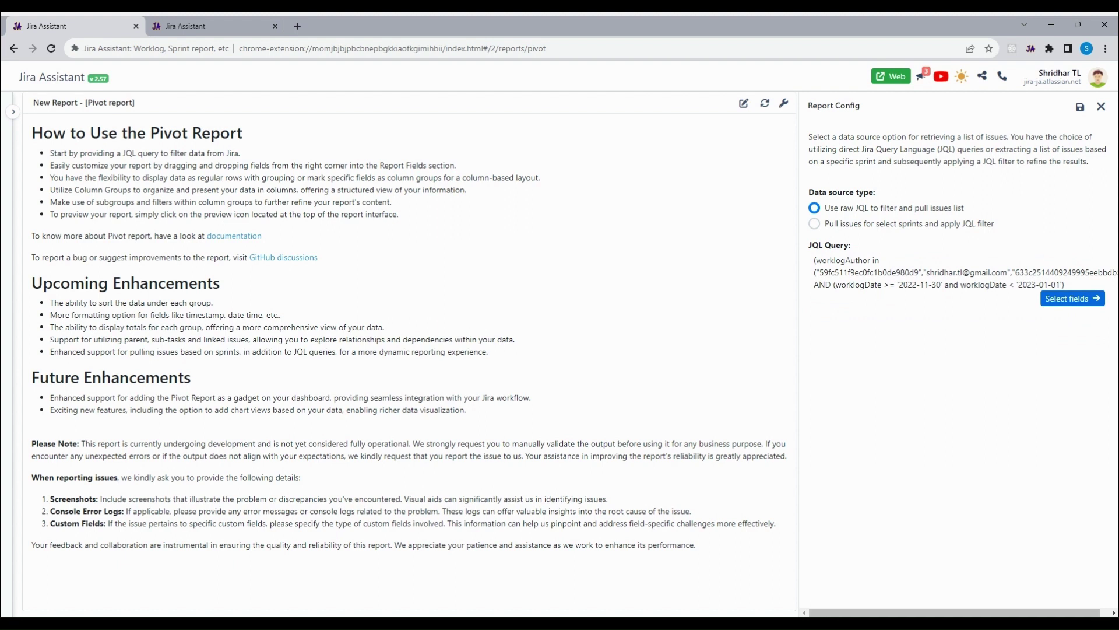
click(1071, 298)
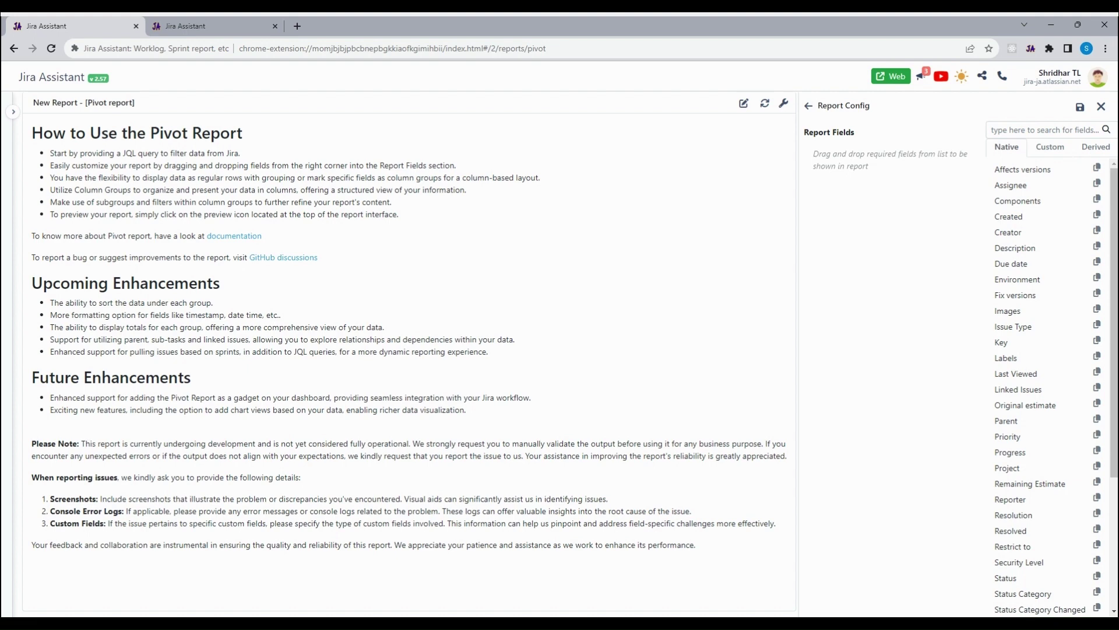
Step: Consult the Worklog Report, and add the derived Worklog Added By field to the pivot report's fields
click(231, 21)
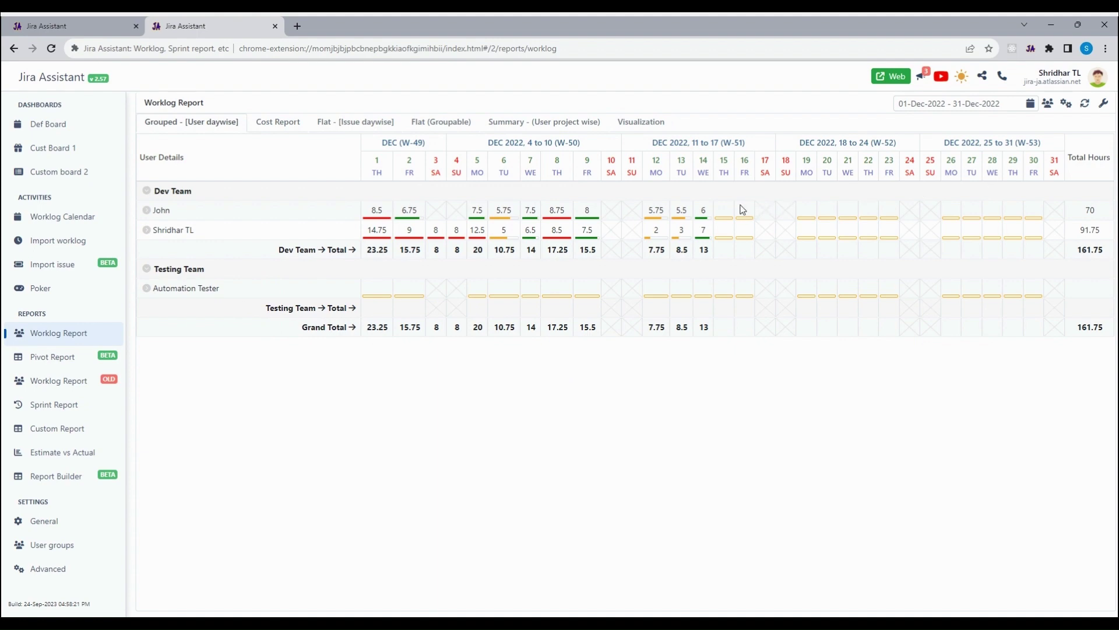
click(93, 25)
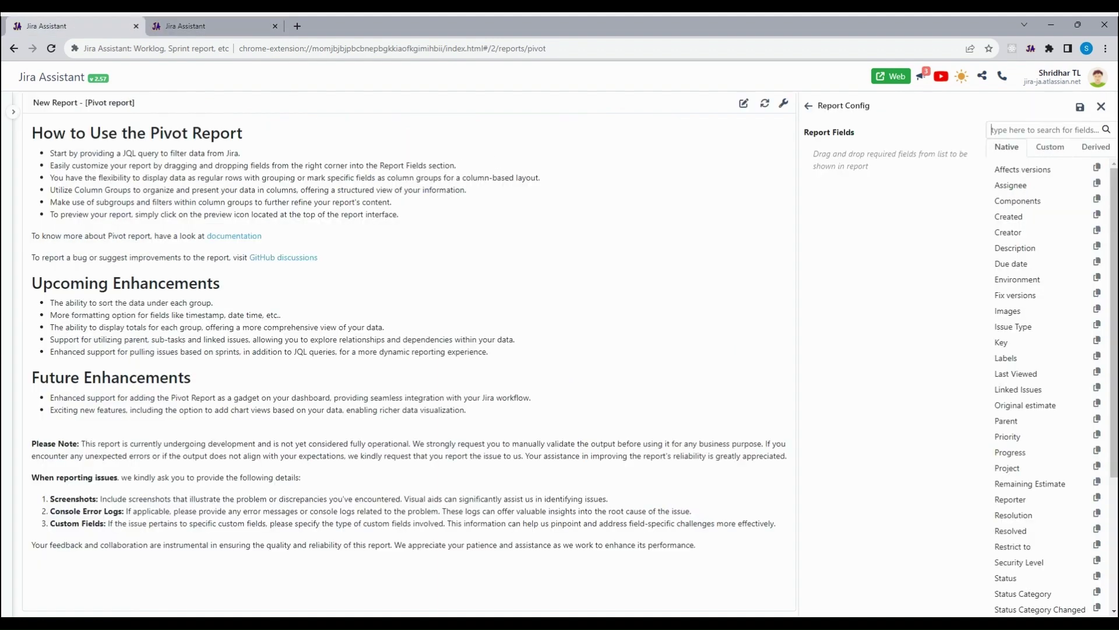
text(worklo)
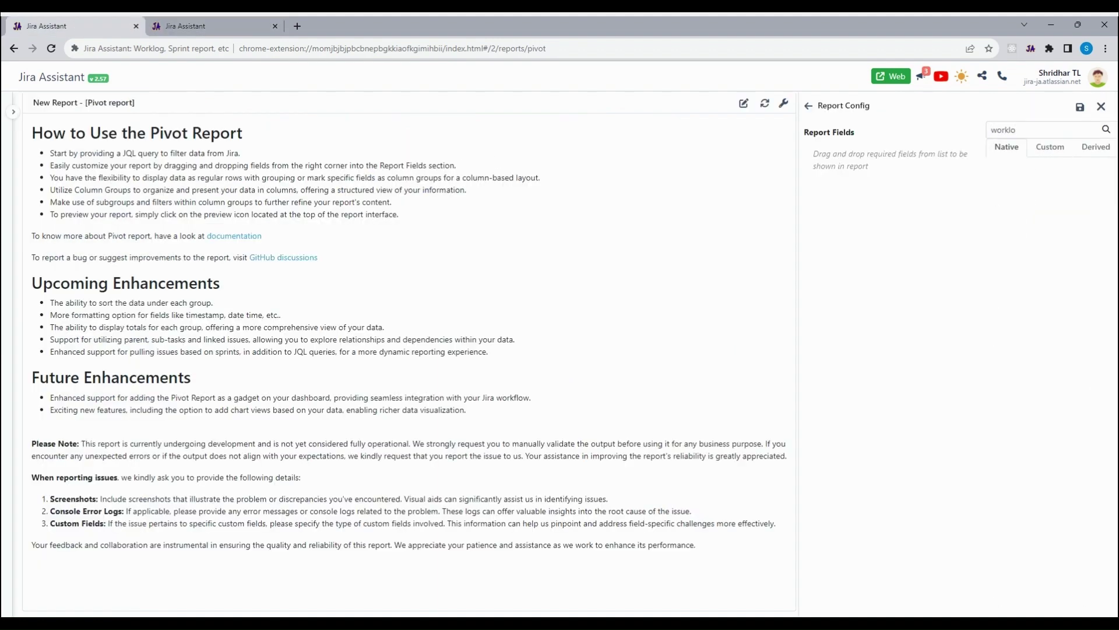
click(1096, 147)
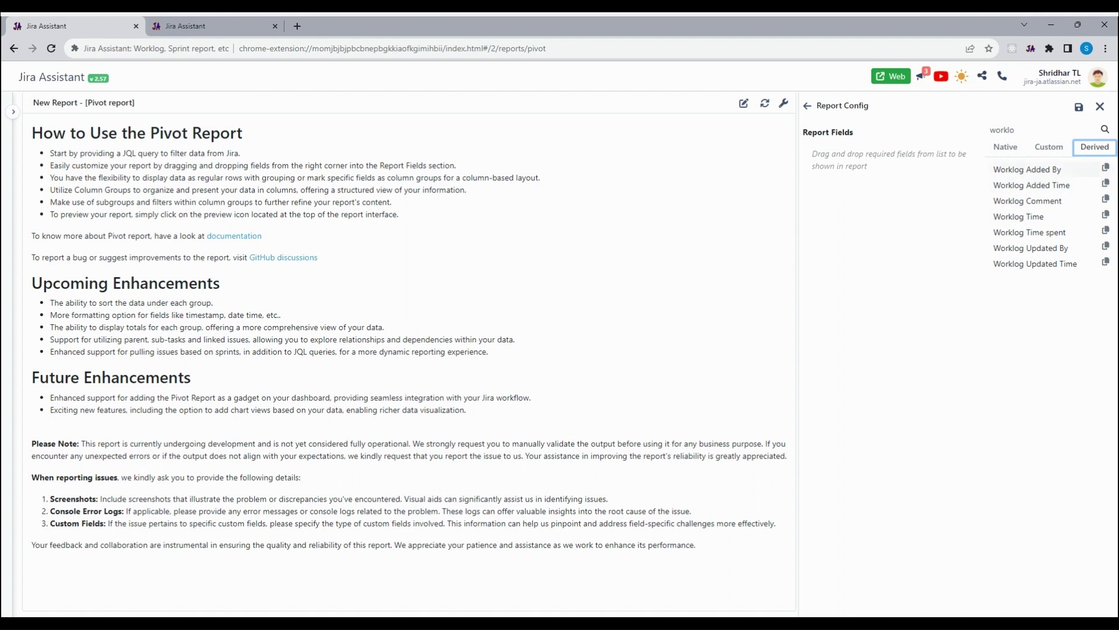
drag(1105, 169, 892, 159)
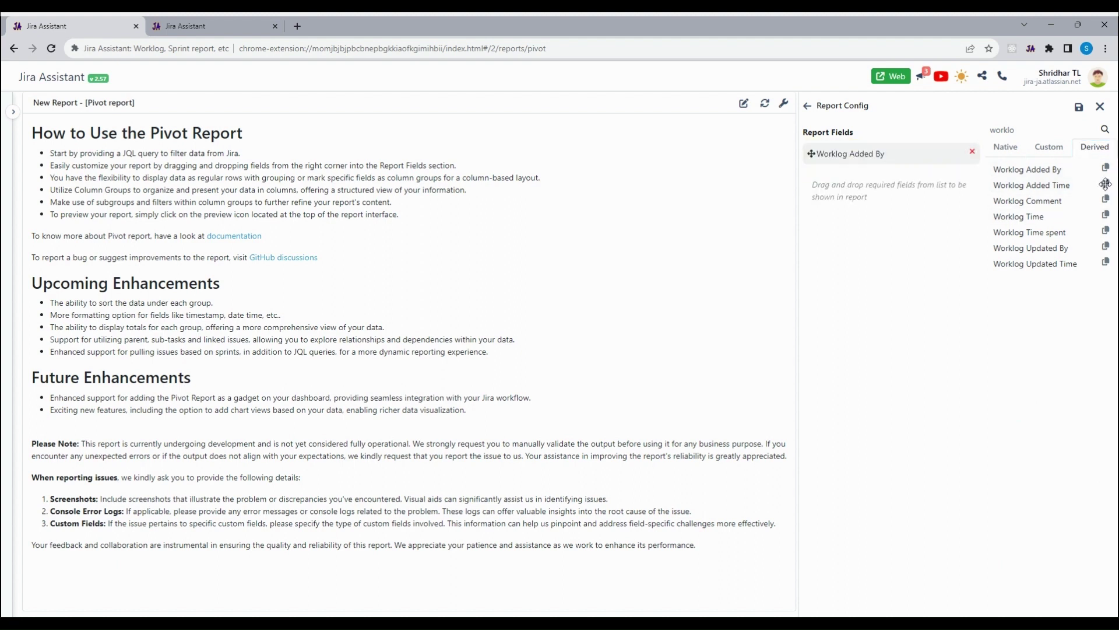
Step: Find the derived Date Range field and add it to the report fields below Worklog Added By
double_click(1002, 130)
text(date ra)
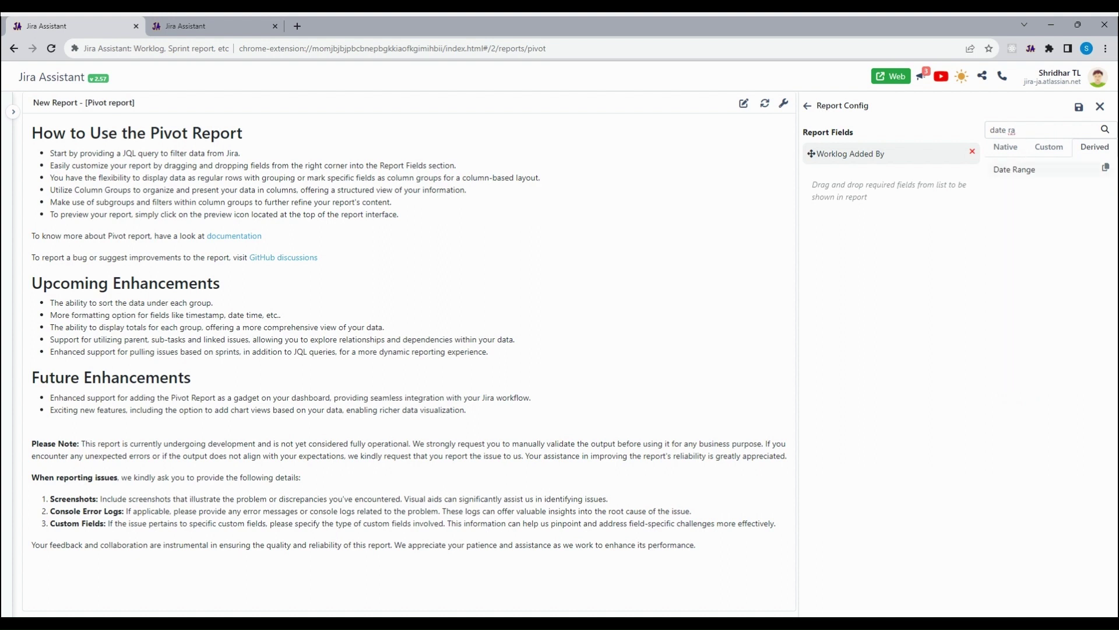
drag(1105, 169, 1085, 227)
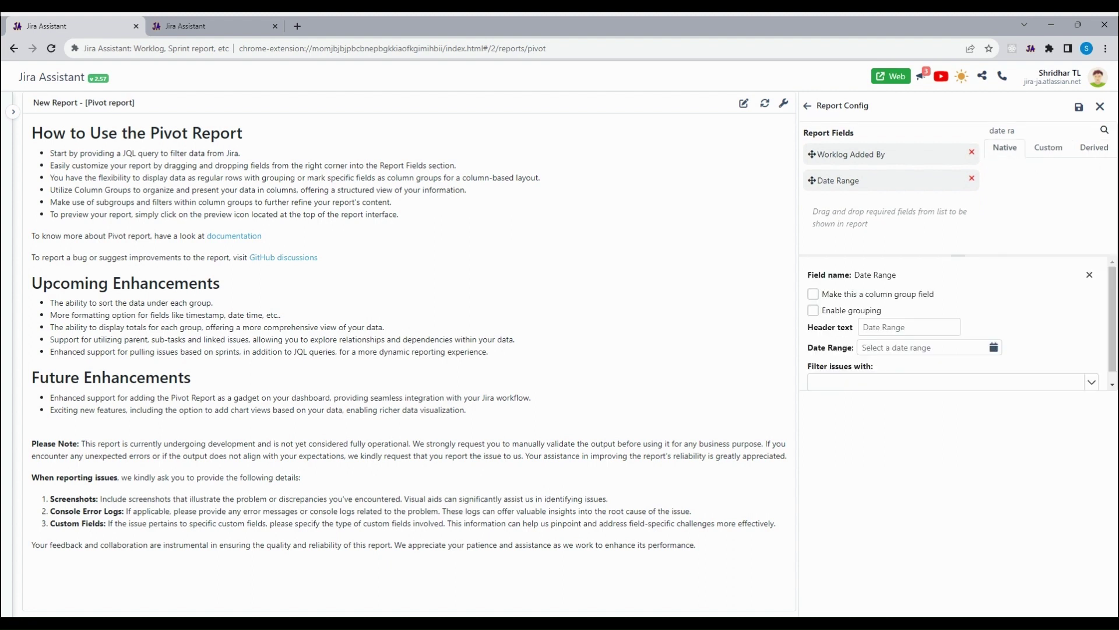
Step: Set the Date Range field to 01-Dec-2022 - 31-Dec-2022 and make it a column group field
click(994, 347)
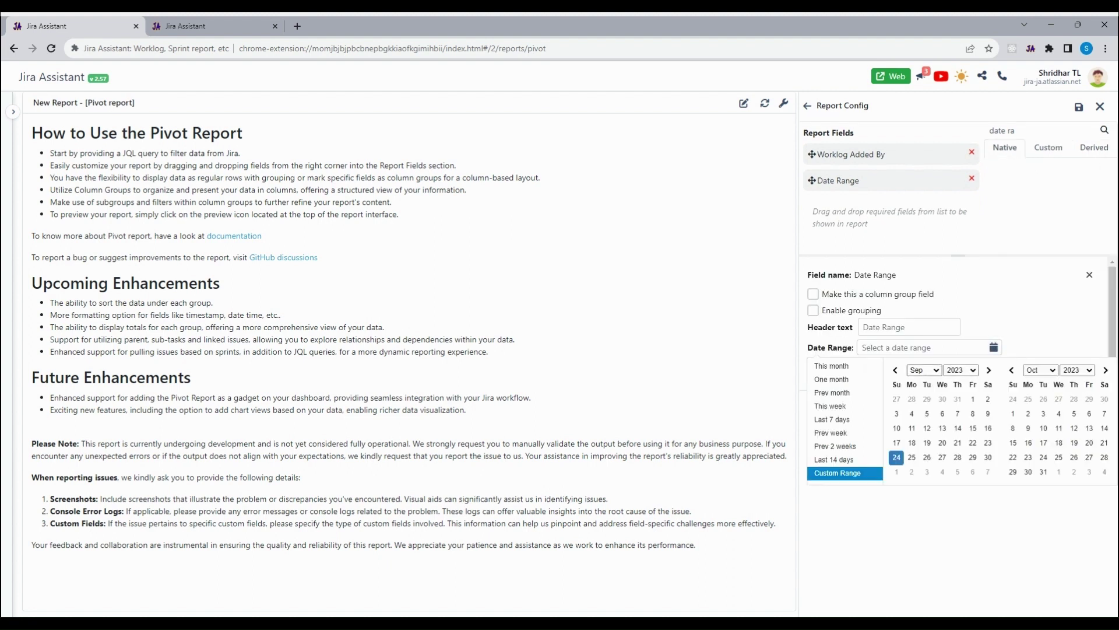
click(918, 382)
click(896, 370)
click(958, 400)
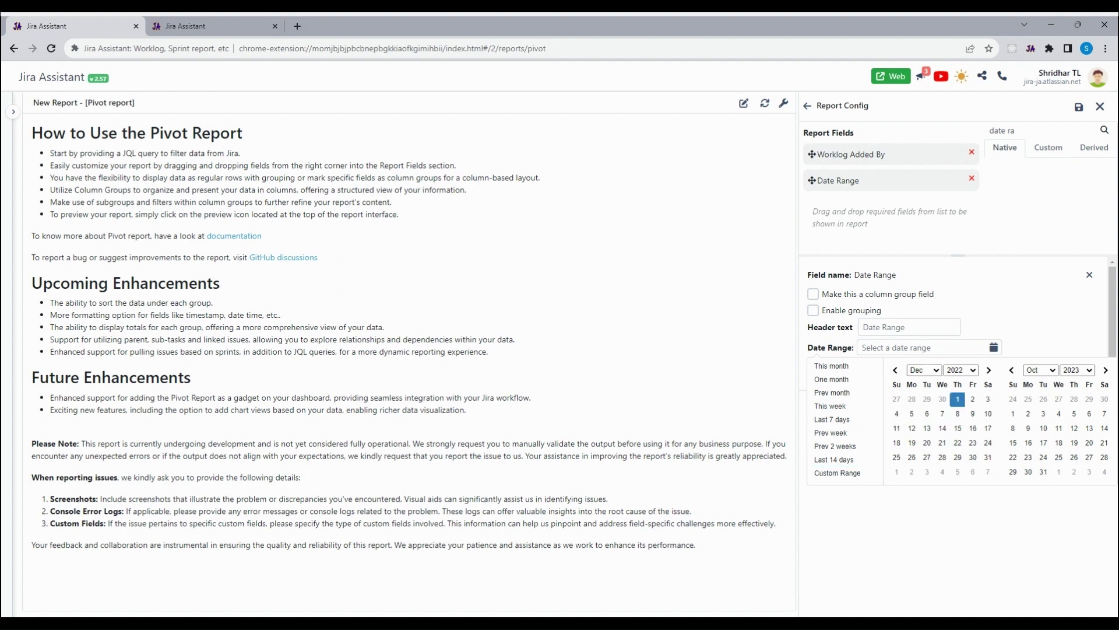
click(988, 457)
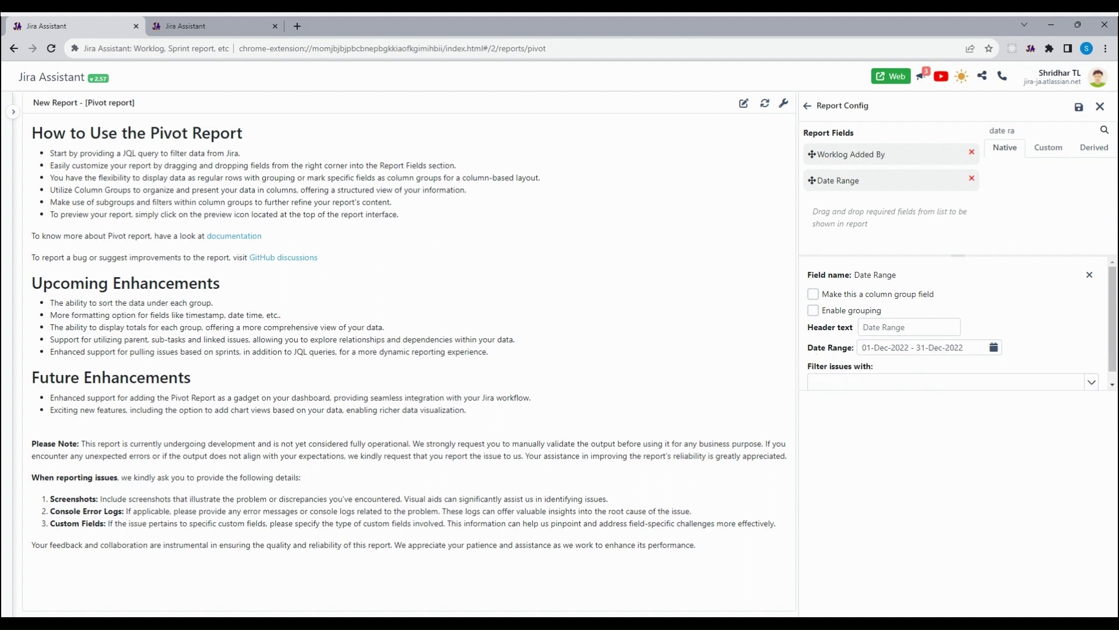
key(space)
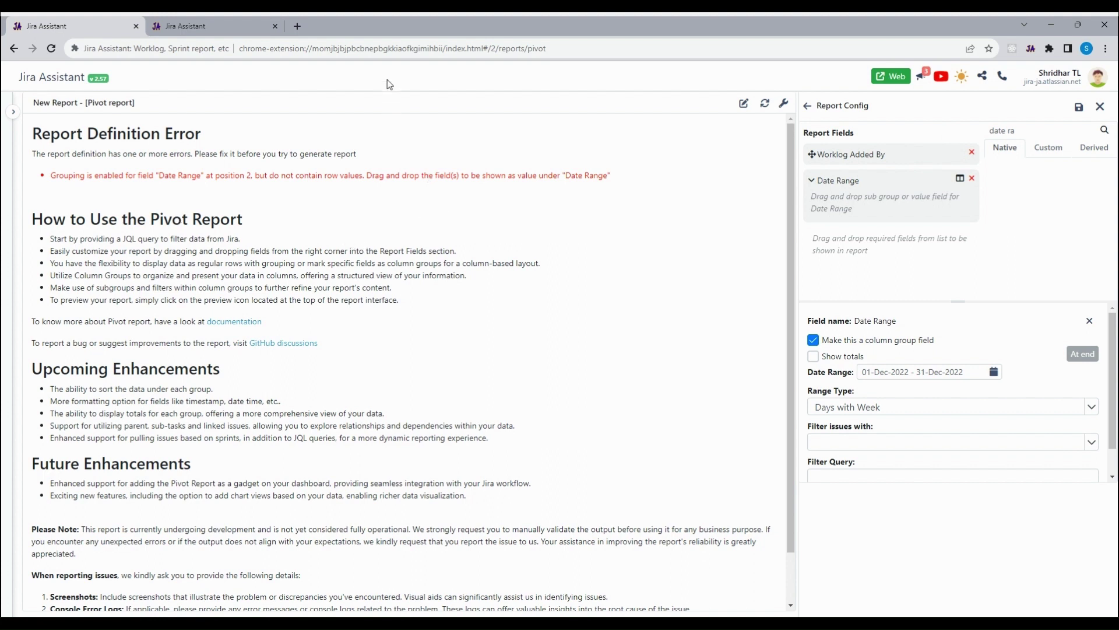
Step: Add the native Time Spent field as the value under Date Range and generate the report preview
click(210, 26)
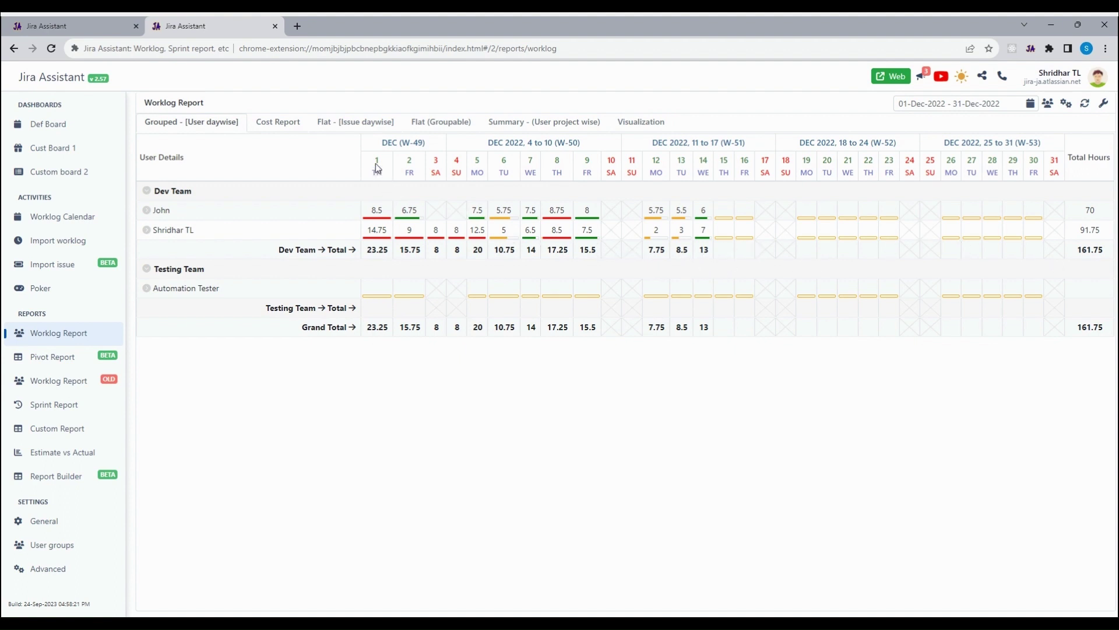
click(121, 28)
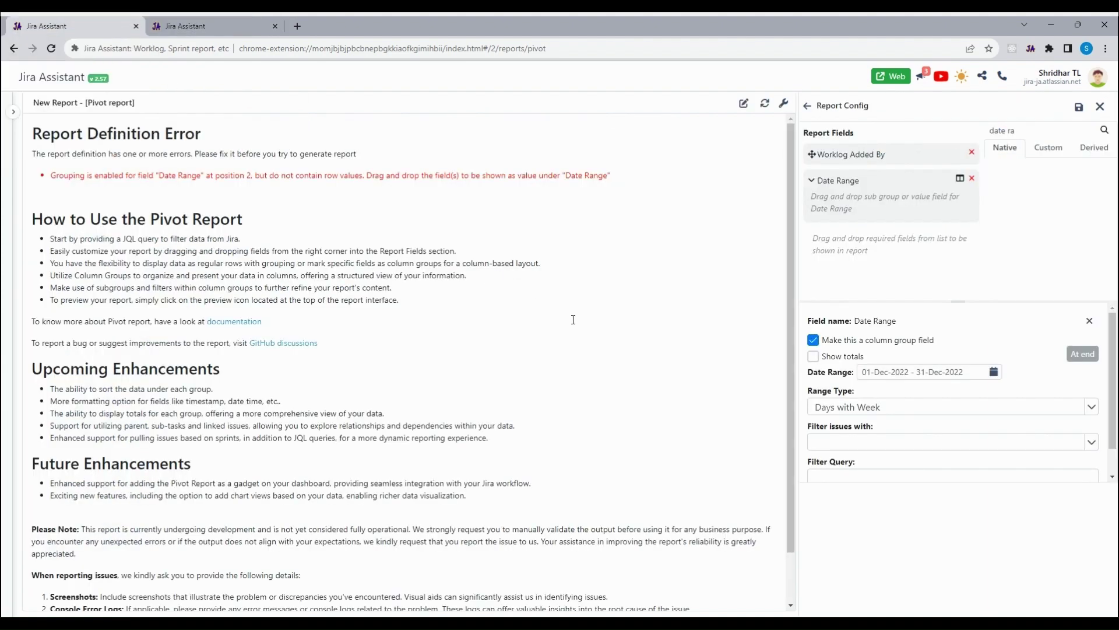
triple_click(1011, 130)
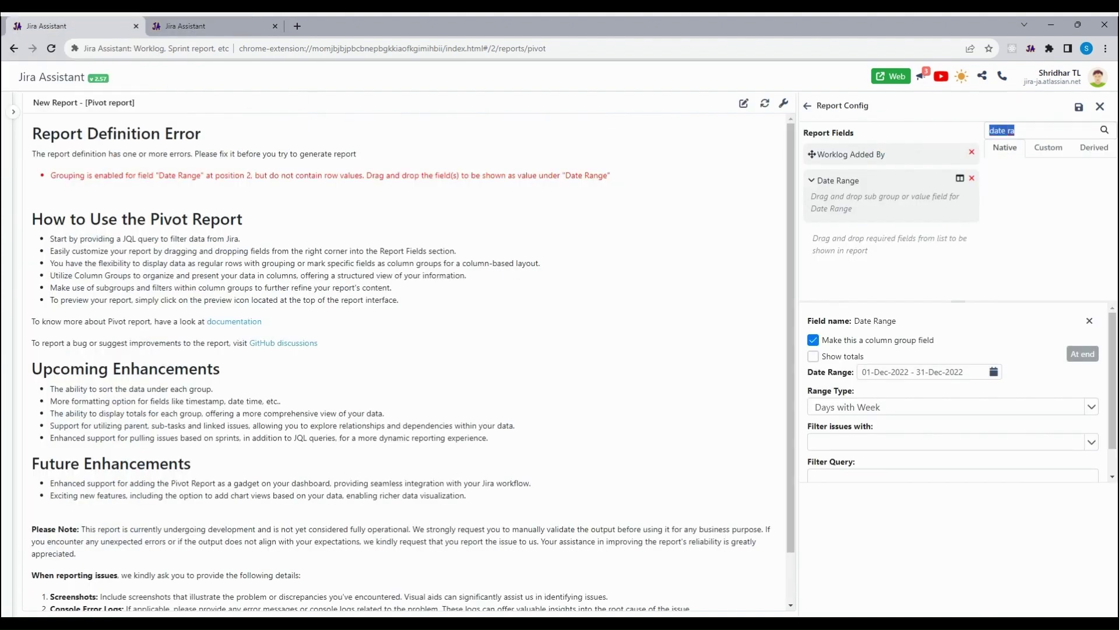
text(time)
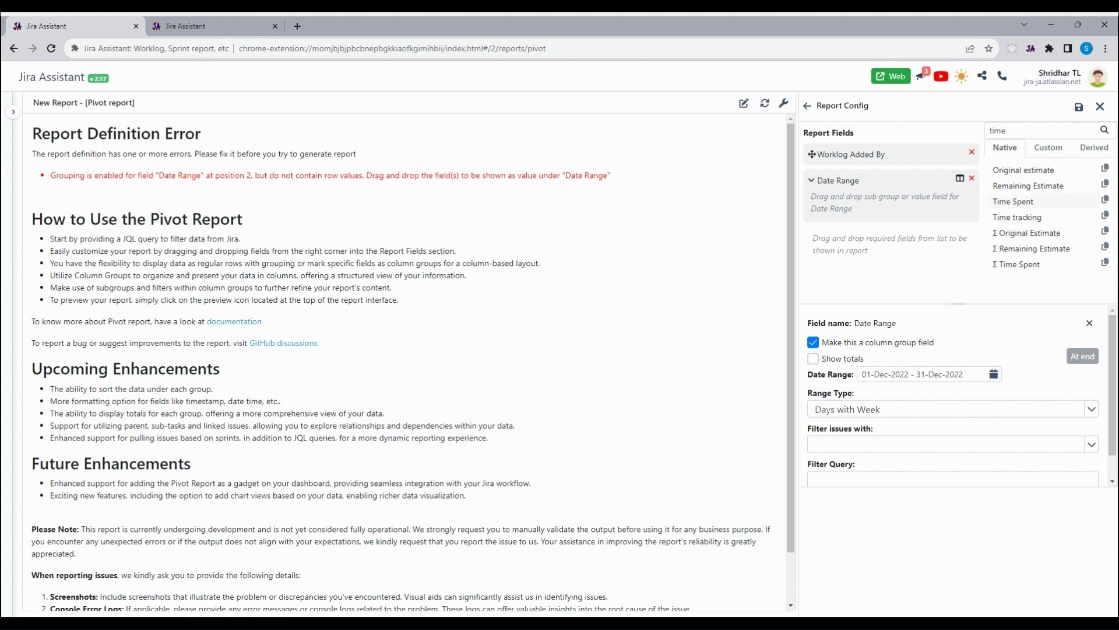
drag(1105, 199, 1090, 248)
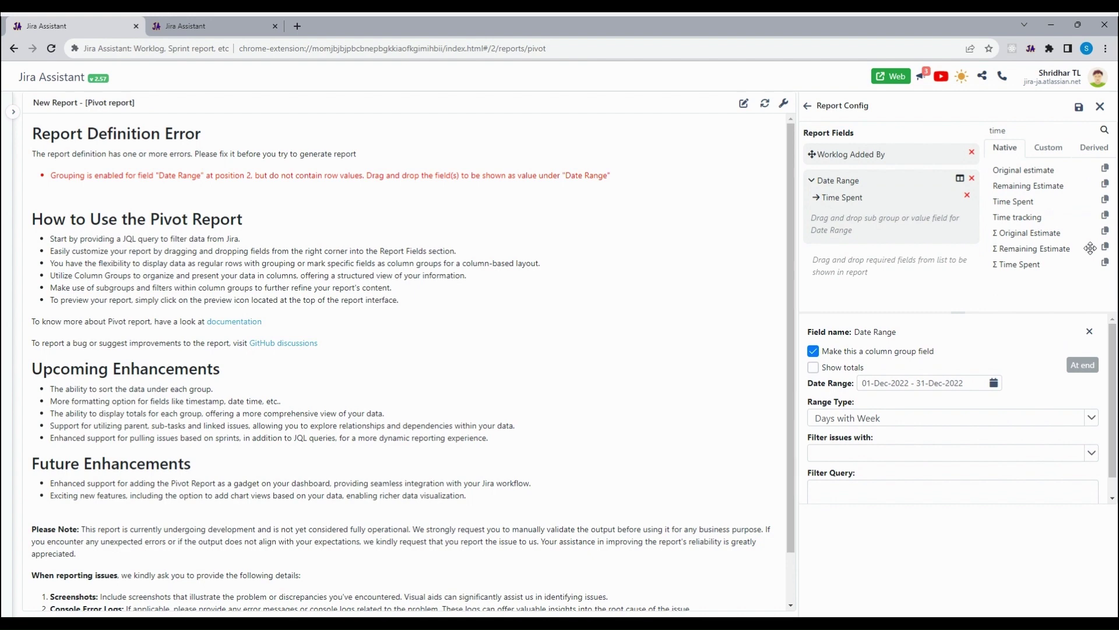
click(953, 135)
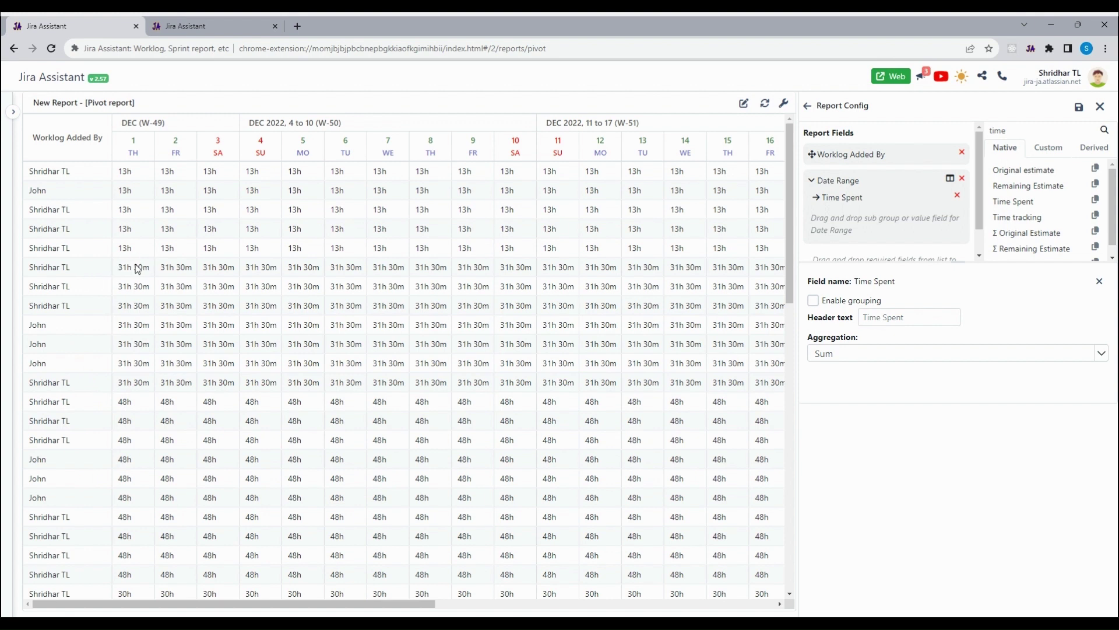
Step: Enable grouping on the Worklog Added By field
click(851, 154)
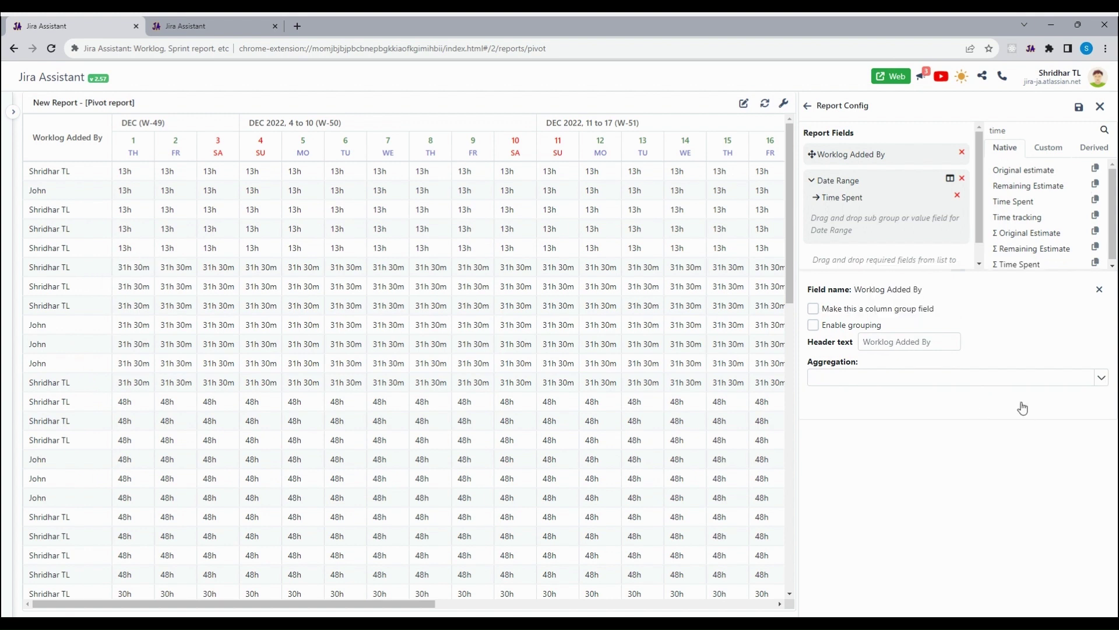
click(813, 324)
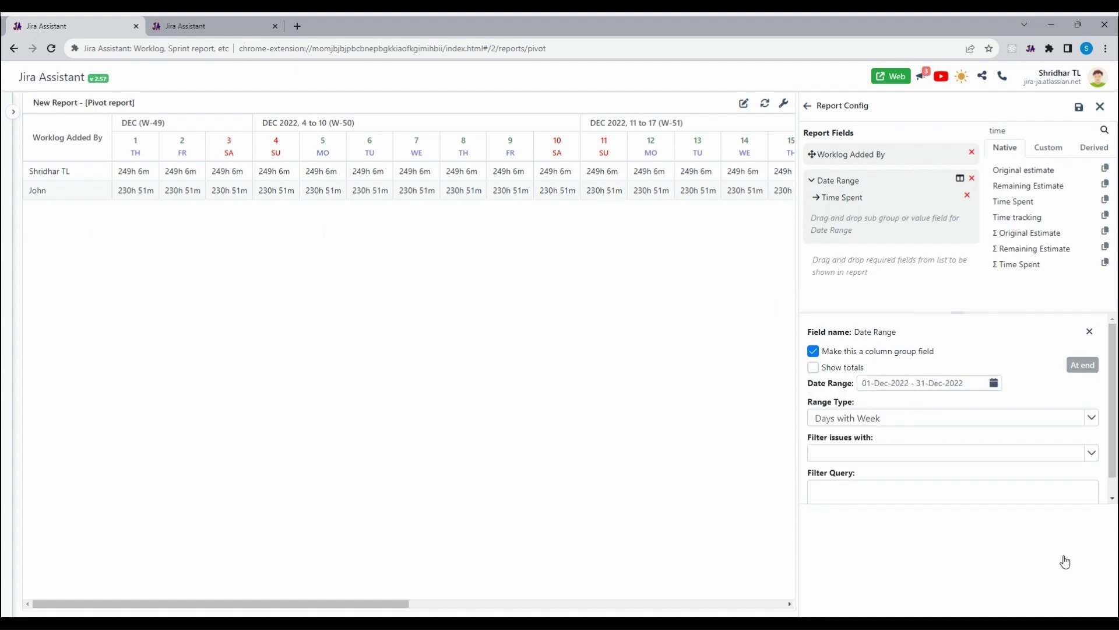
Step: Filter the Date Range issues with Worklog Time, using Worklog Time spent as its value field, and compare the pivot with the Worklog Report
click(852, 452)
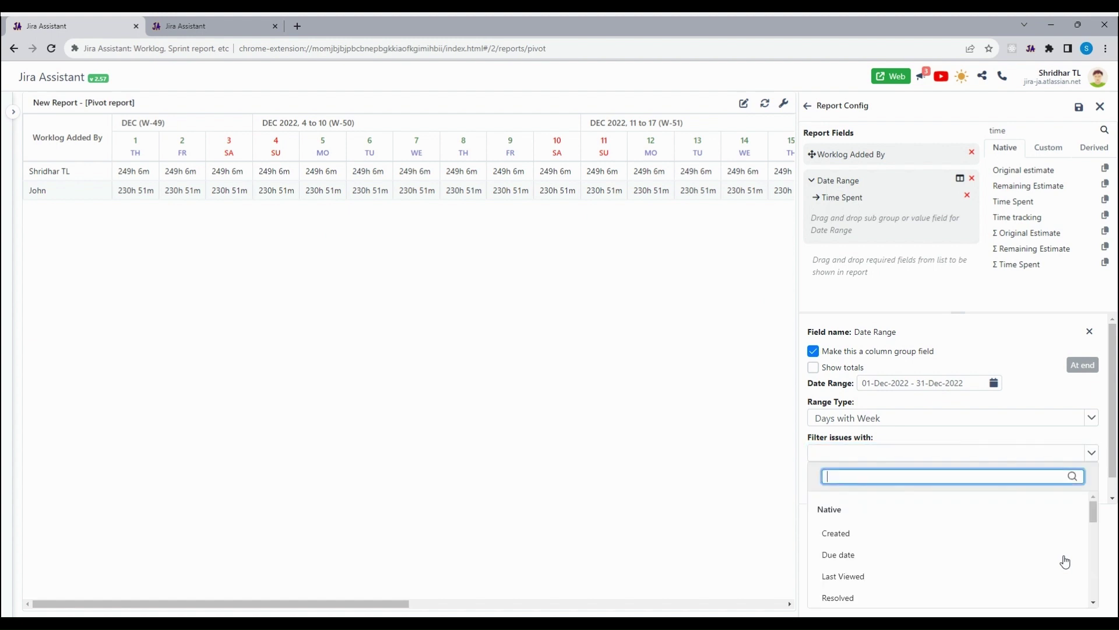
text(worklog)
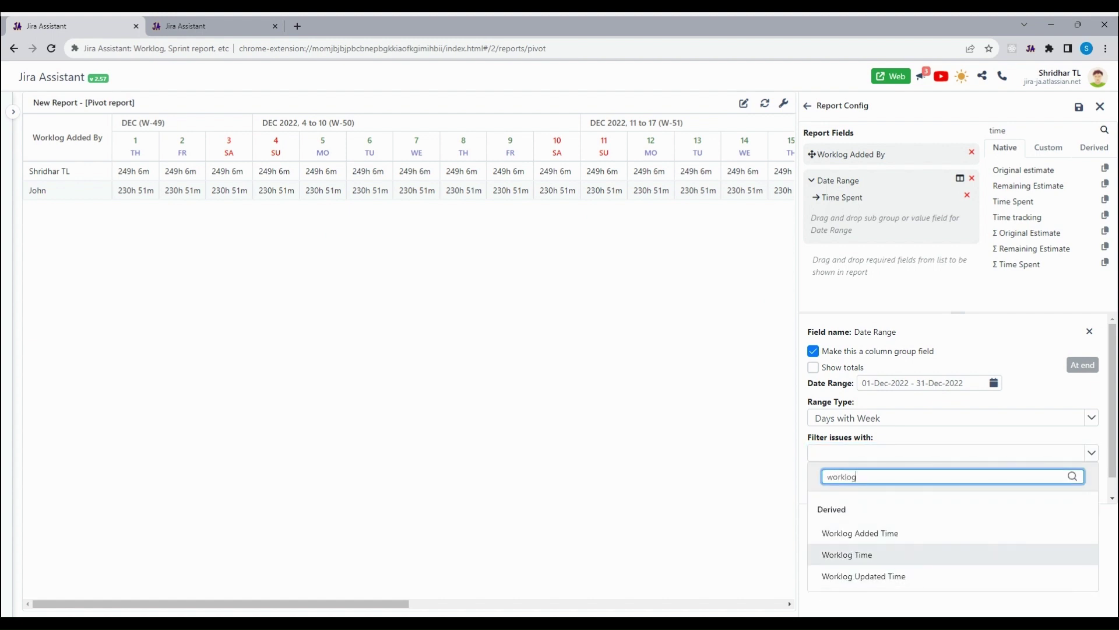
click(847, 554)
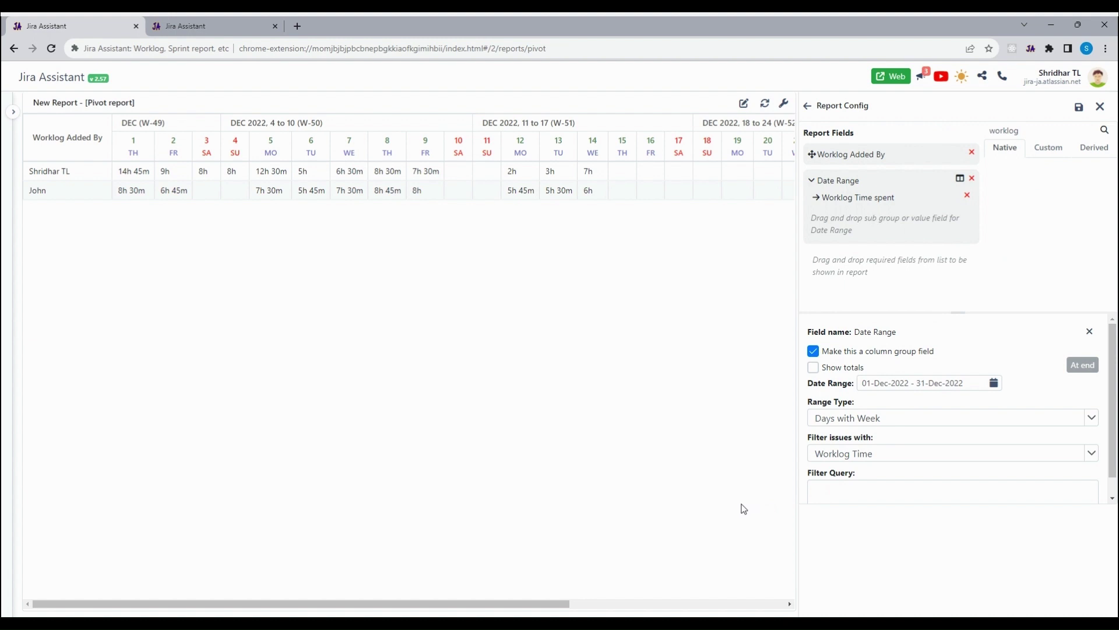
click(269, 25)
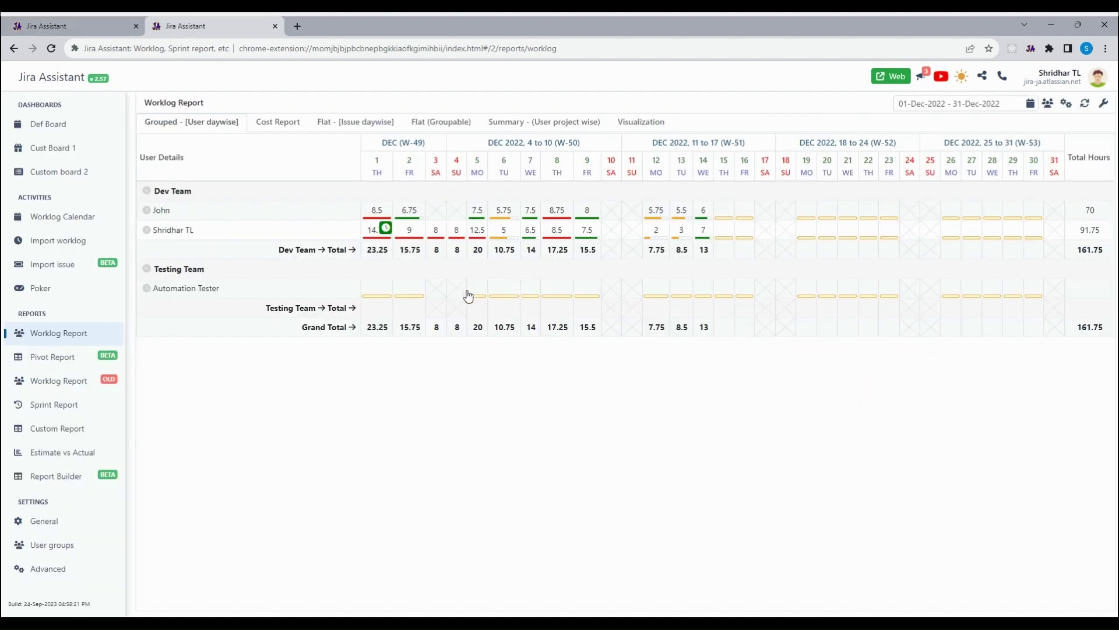
click(61, 18)
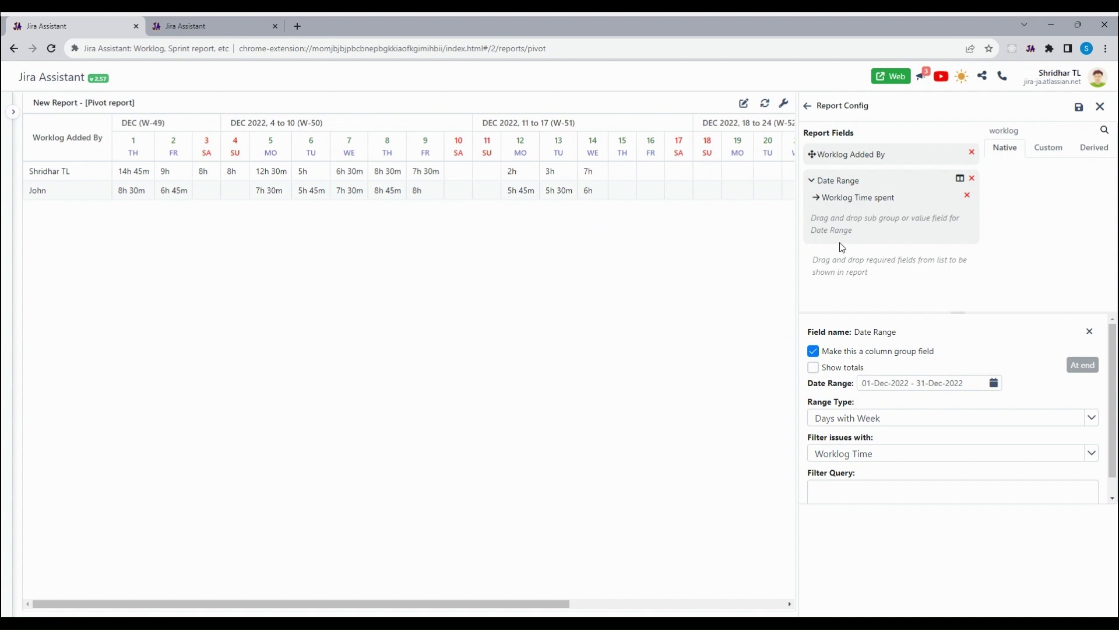
Step: Add the Project field above Worklog Added By in the report fields and enable grouping on it
double_click(1004, 130)
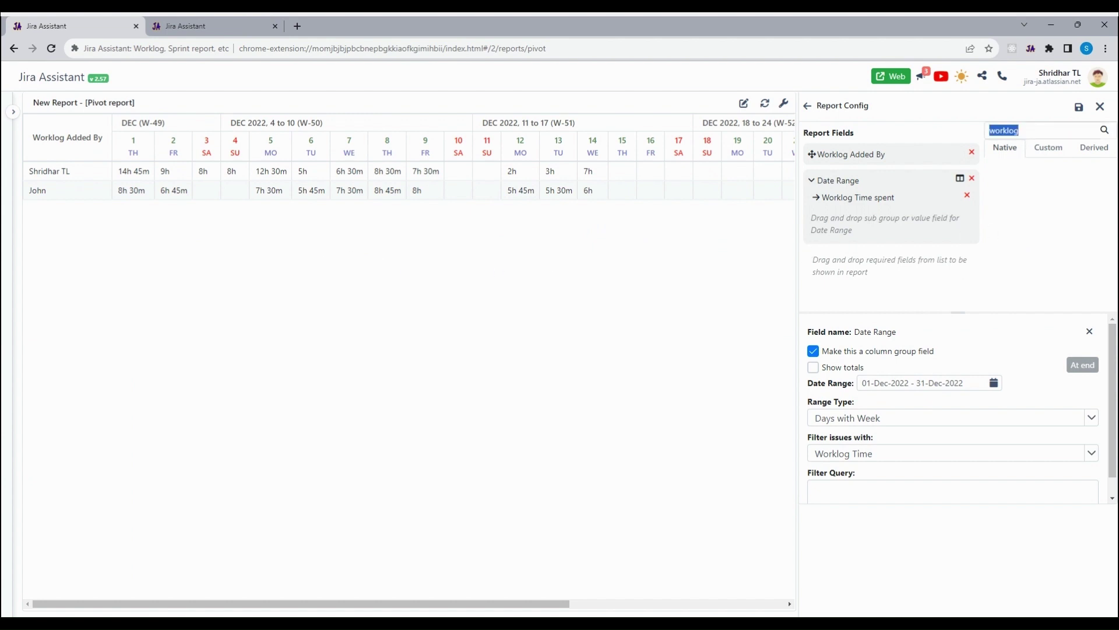
text(project)
drag(1006, 170, 875, 154)
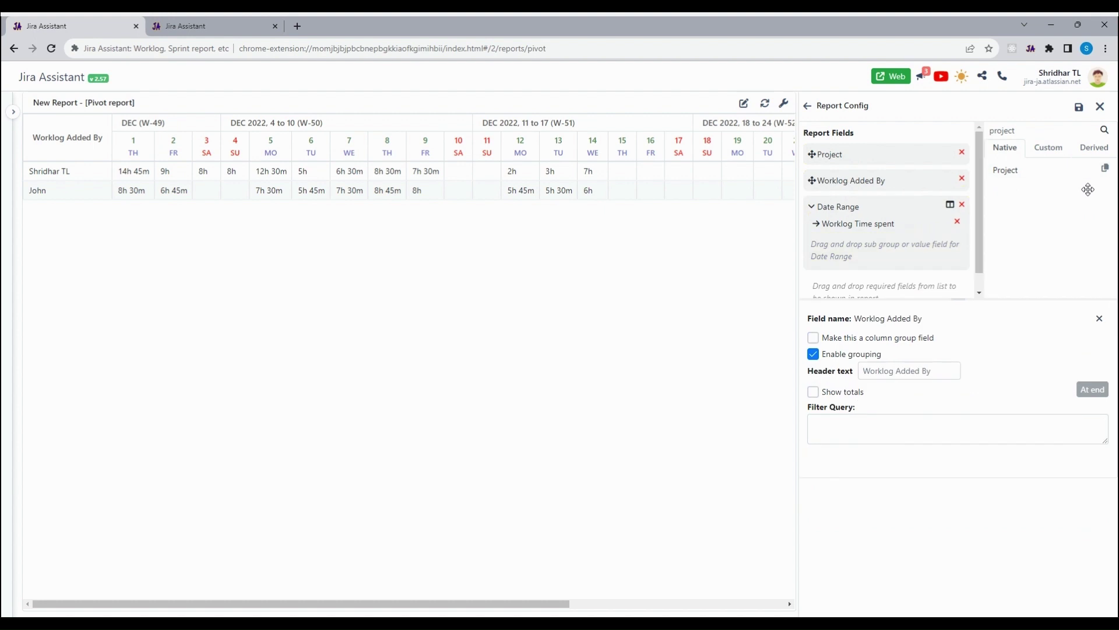
click(869, 154)
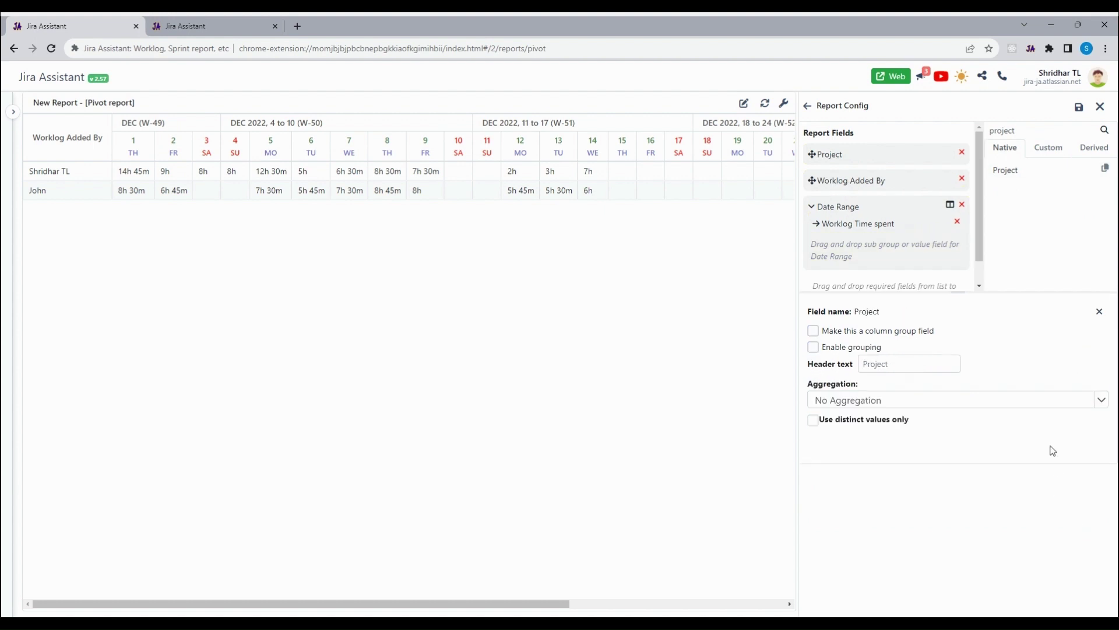
click(814, 354)
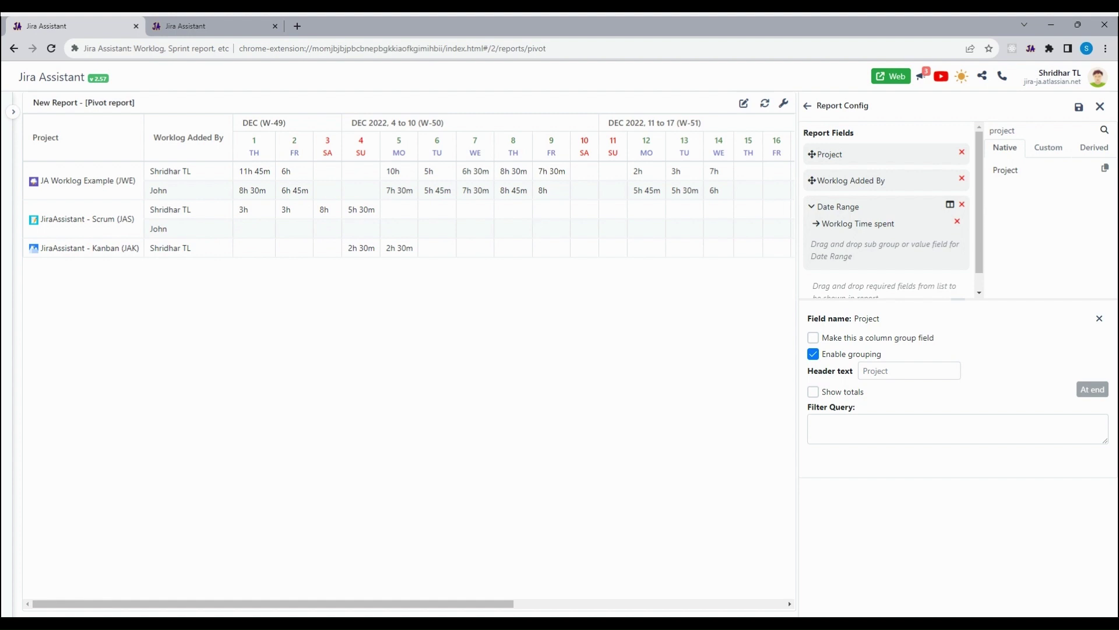
Step: Add the custom Epic Link field between Project and Worklog Added By in the report fields and enable grouping on it
double_click(1003, 131)
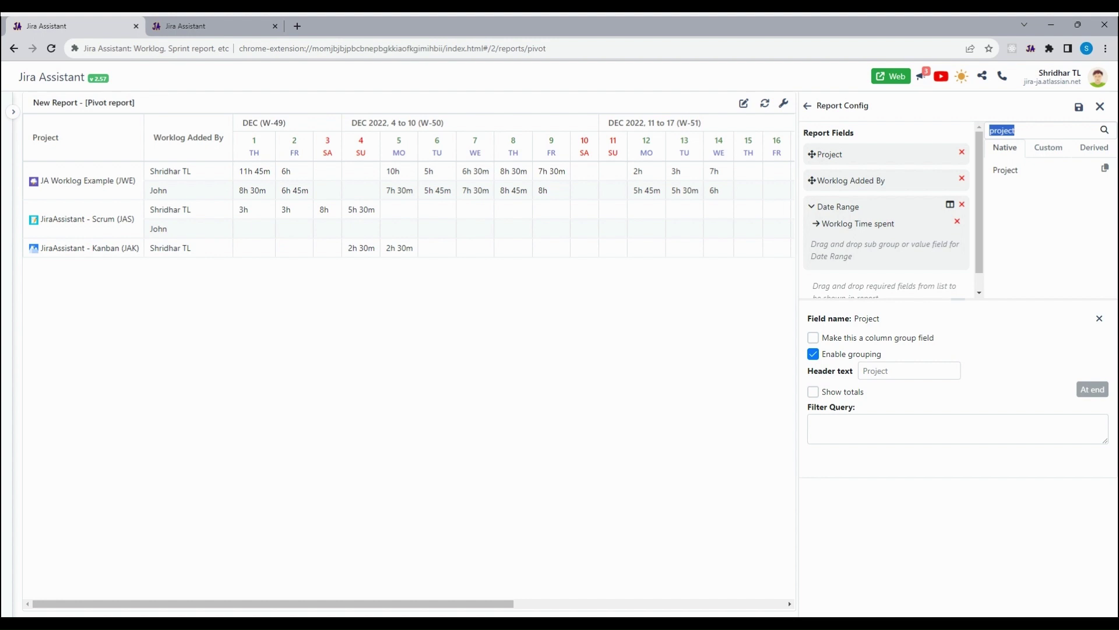
text(epic)
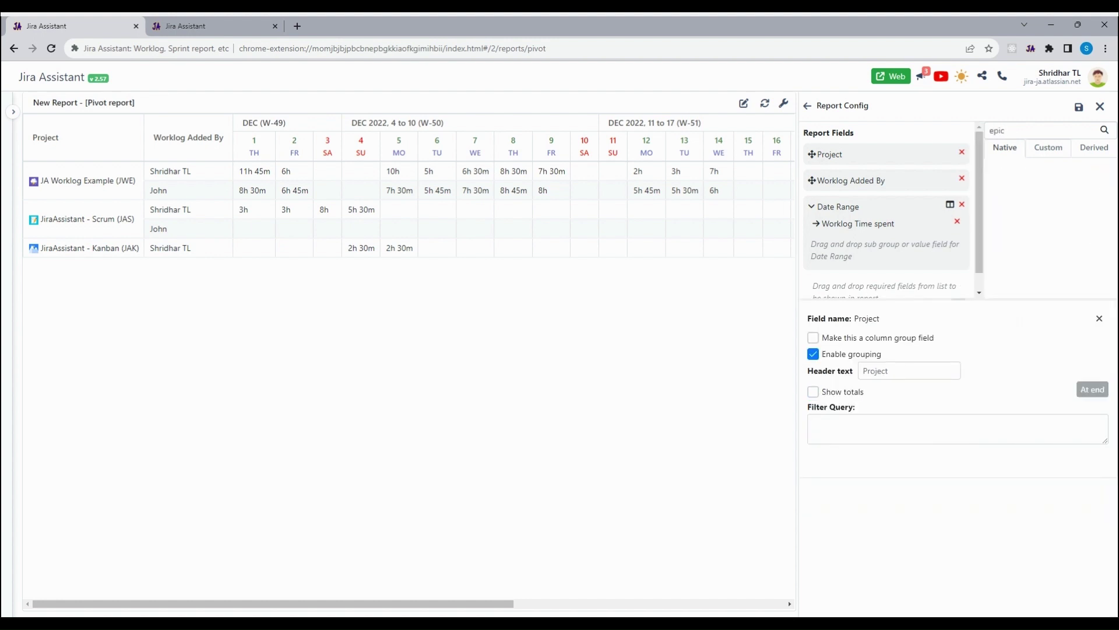
click(1048, 148)
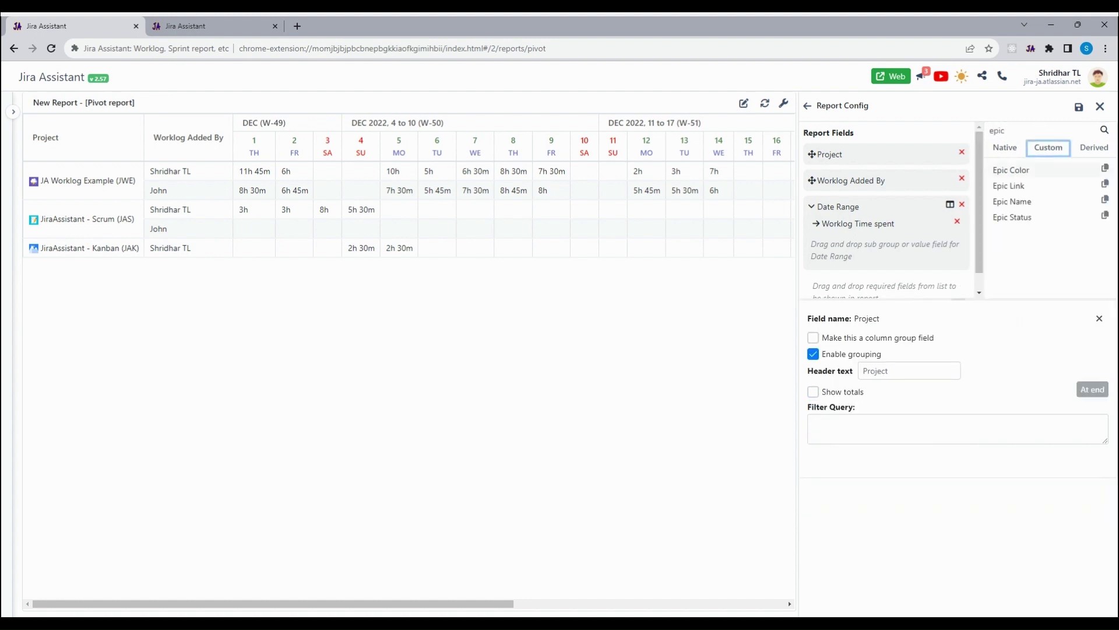
drag(1105, 184, 1061, 218)
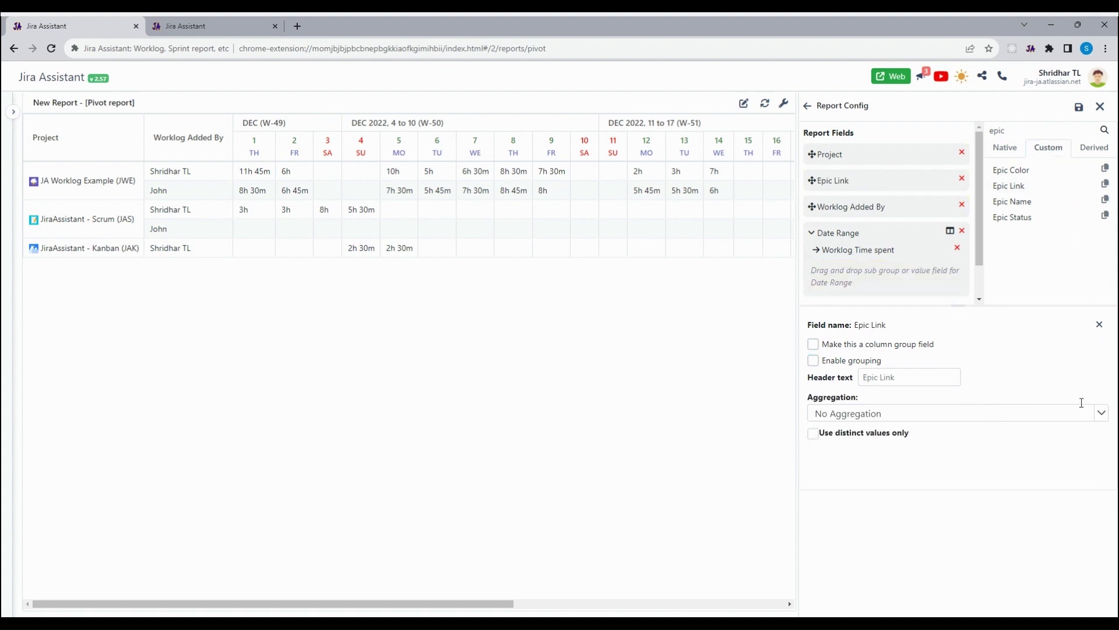
click(814, 360)
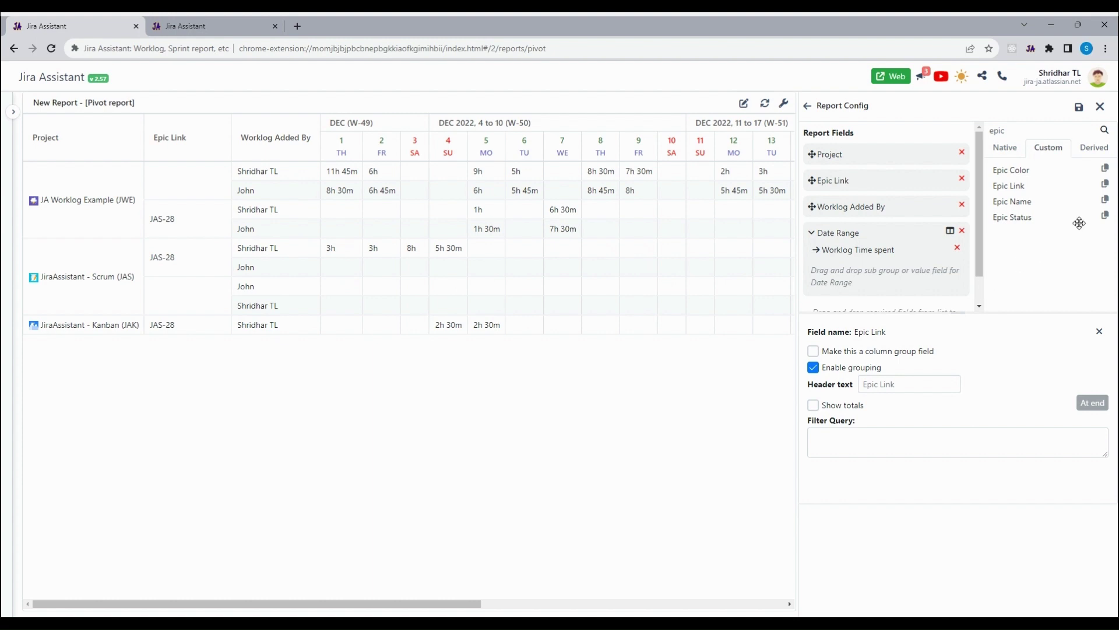
Step: Reorder the report fields so Epic Link comes before Project, and remove Epic Link from the report
drag(1079, 222, 1079, 190)
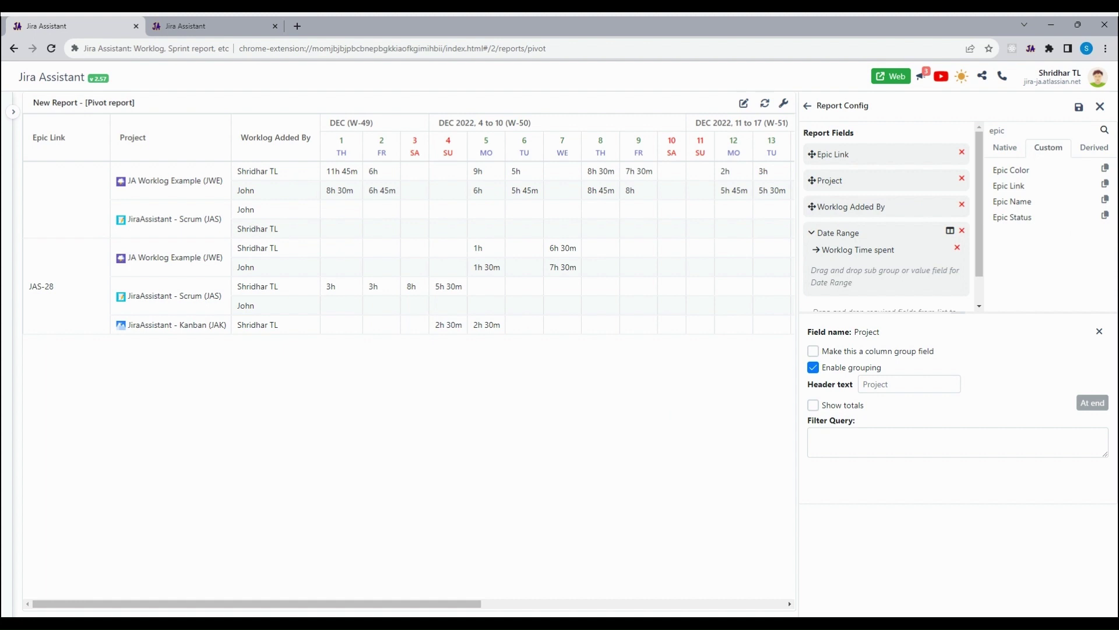
click(962, 152)
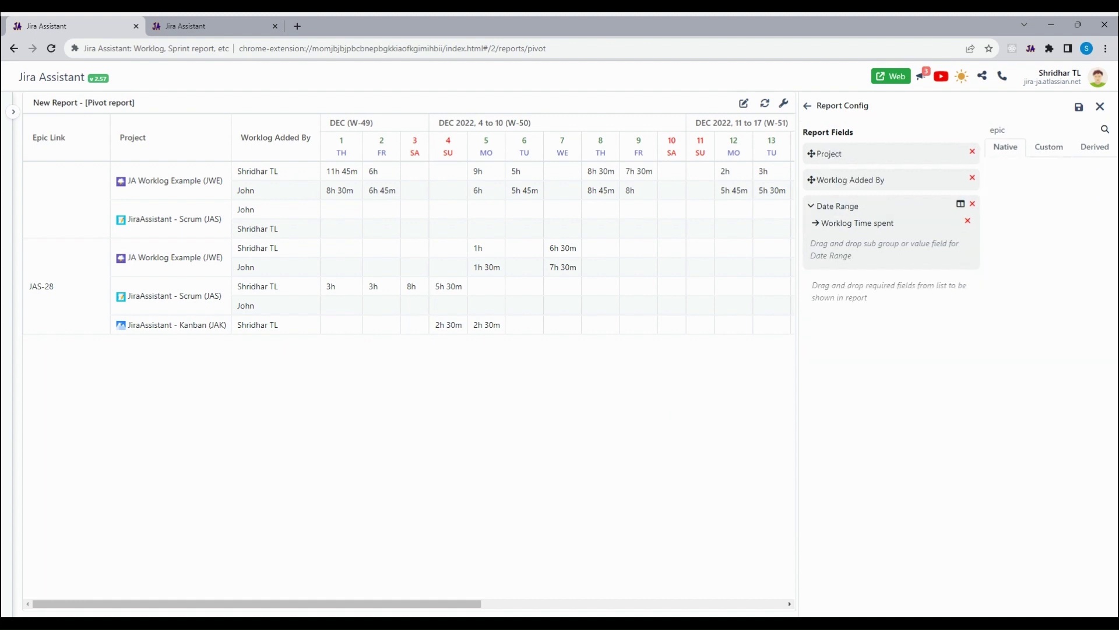
Step: Add the native Key field between Worklog Added By and Date Range in the report fields
double_click(998, 130)
text(key)
drag(1000, 169, 1065, 250)
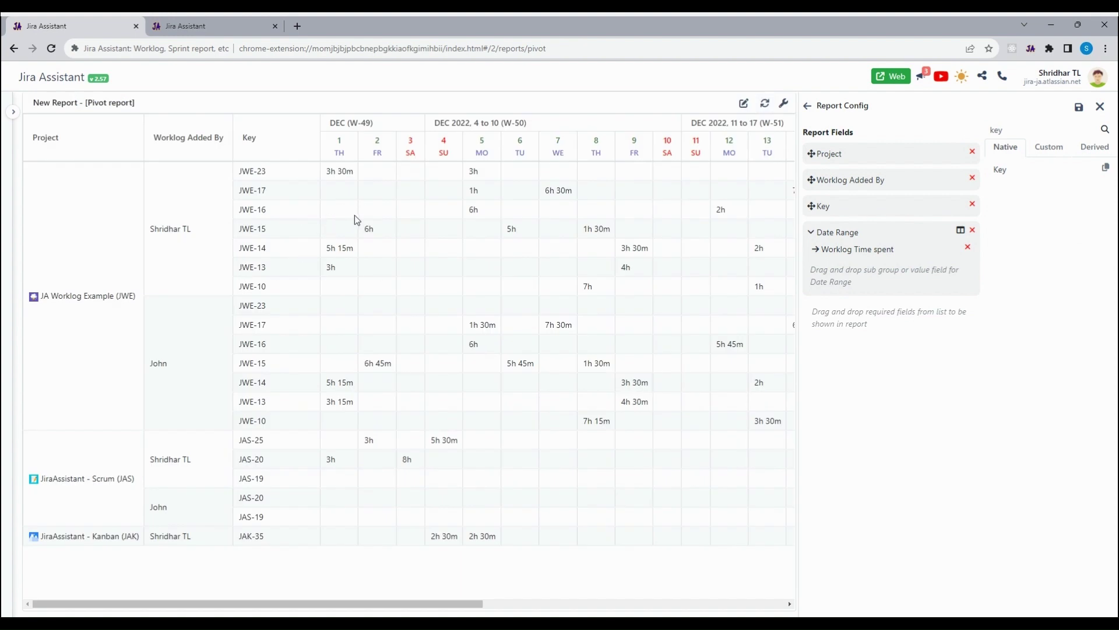
Step: Expand the second Dev Team member's issues in the Worklog Report and compare their daily hours with the pivot report's per-issue rows
click(257, 25)
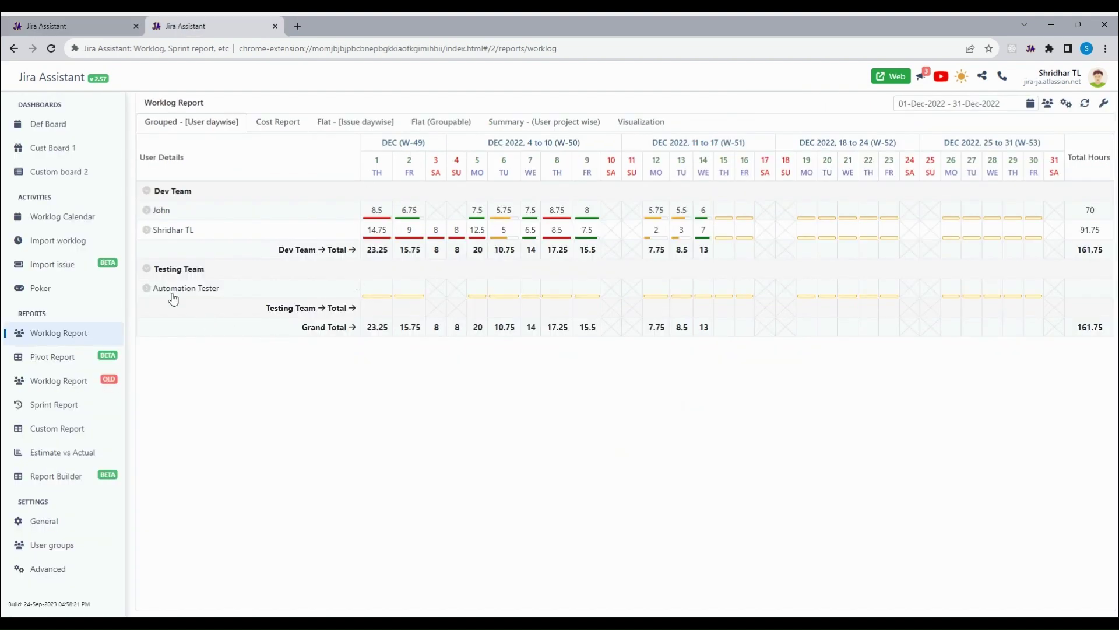
click(153, 229)
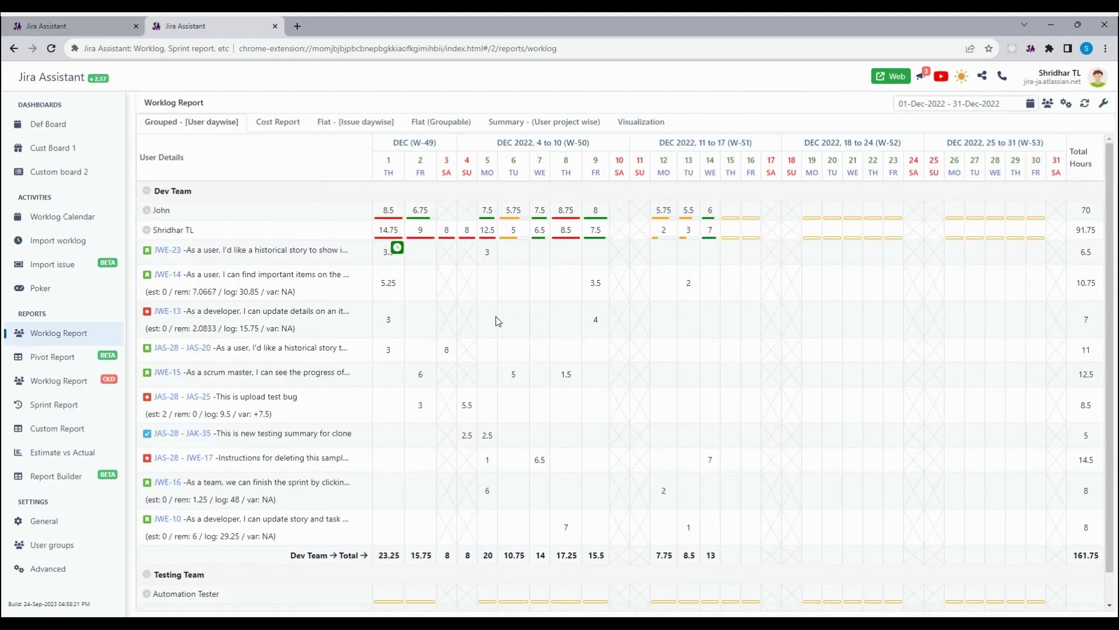
click(124, 22)
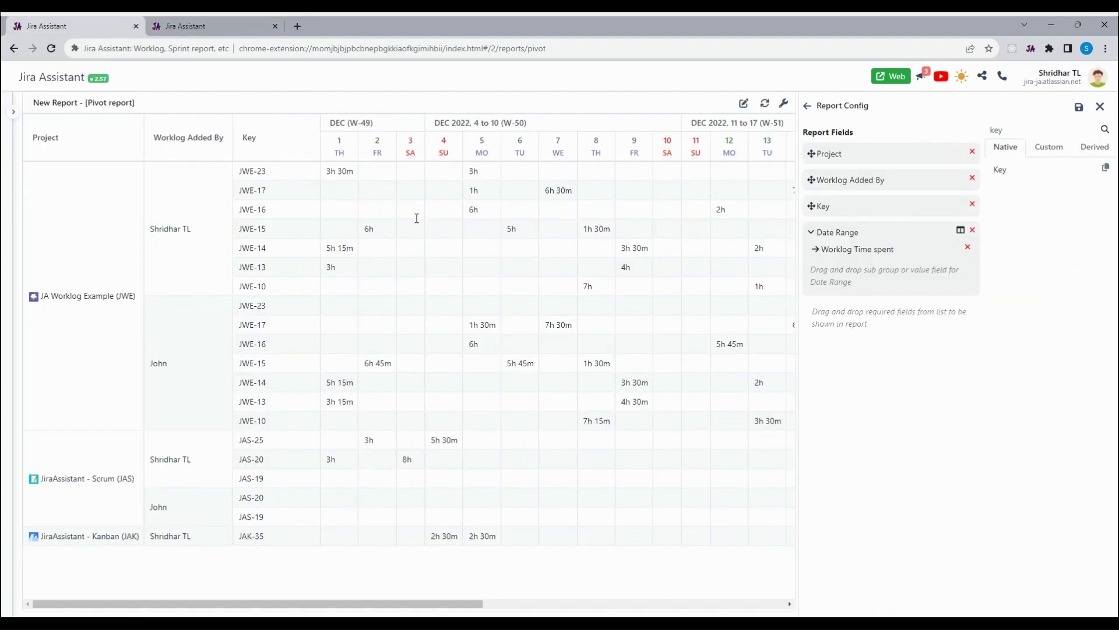
click(278, 26)
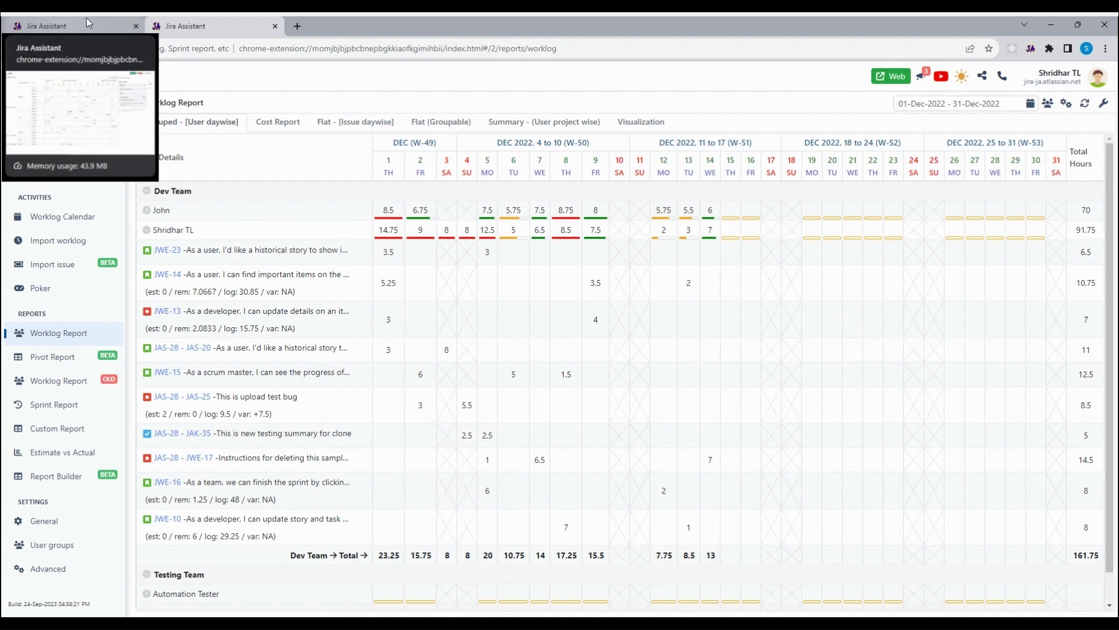
click(111, 19)
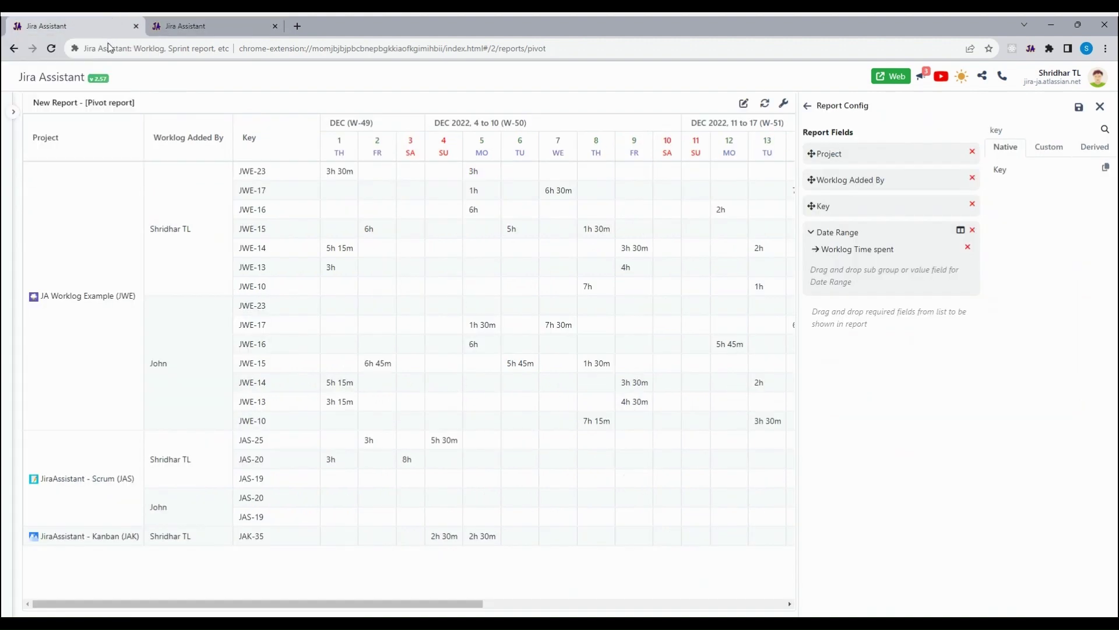